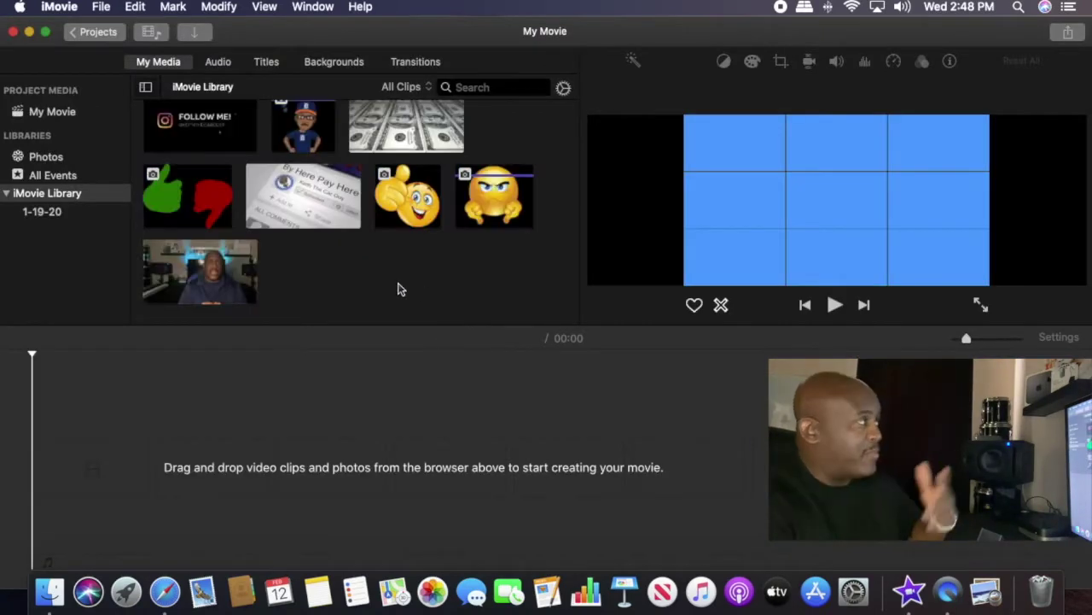
Step: Scroll down the My Media browser until the green-screen singer clips are visible
scroll(392, 256, "down", 5)
scroll(391, 248, "down", 5)
scroll(386, 247, "down", 3)
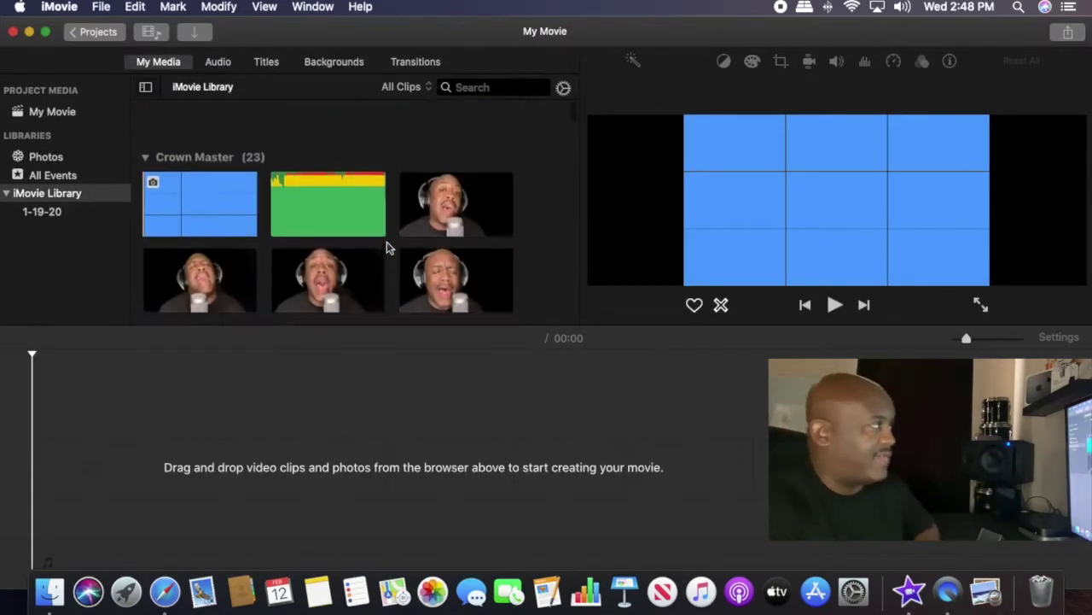
scroll(387, 247, "down", 2)
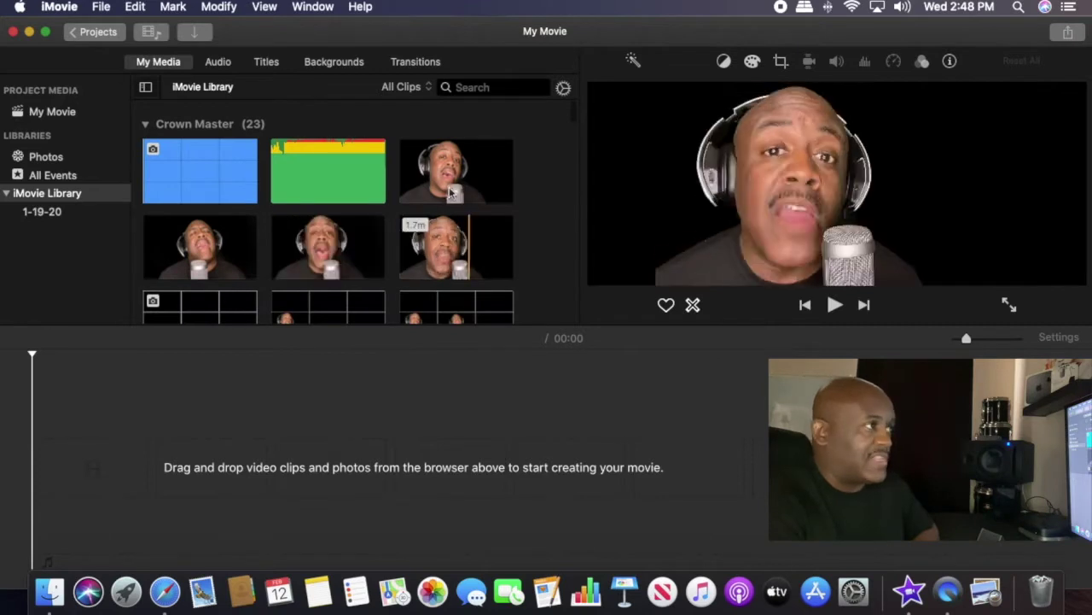
scroll(454, 234, "down", 1)
scroll(454, 234, "down", 1)
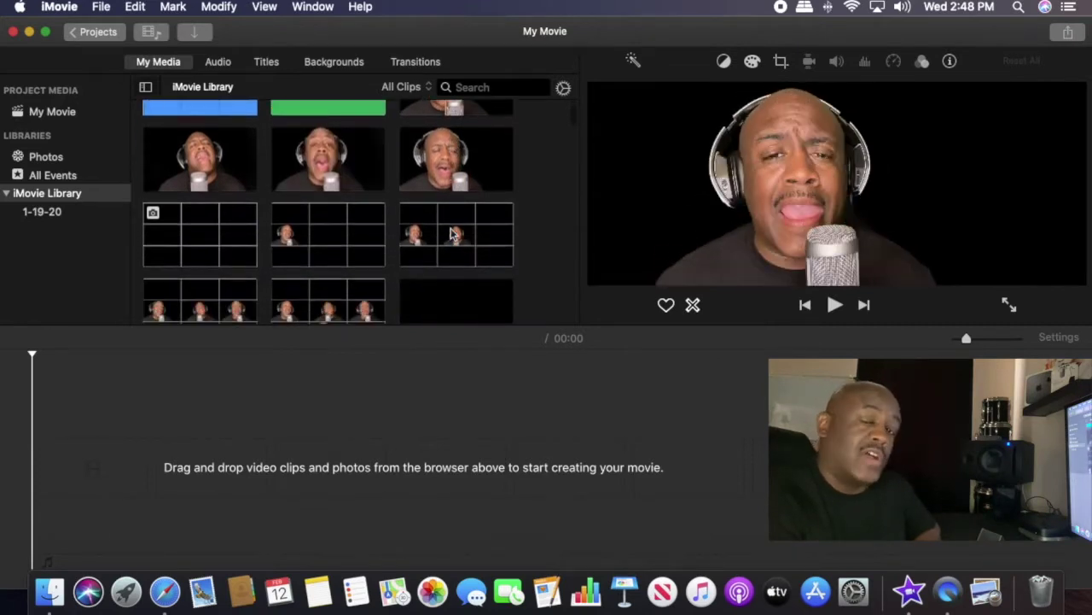
scroll(454, 234, "down", 2)
scroll(454, 233, "down", 2)
scroll(454, 234, "down", 1)
scroll(453, 233, "down", 3)
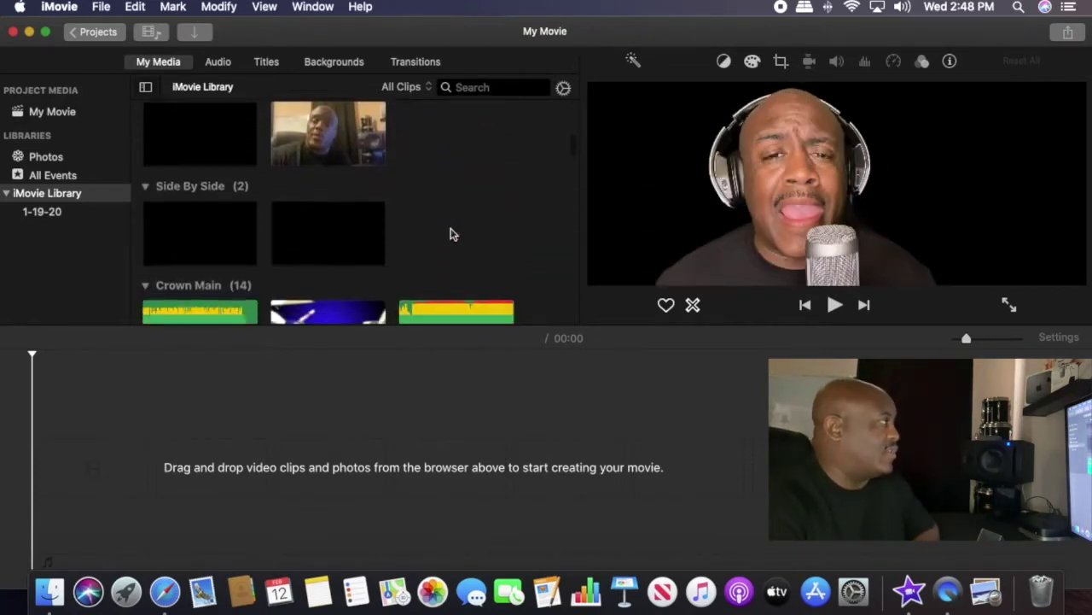
scroll(452, 234, "down", 3)
scroll(453, 233, "down", 3)
scroll(452, 234, "down", 2)
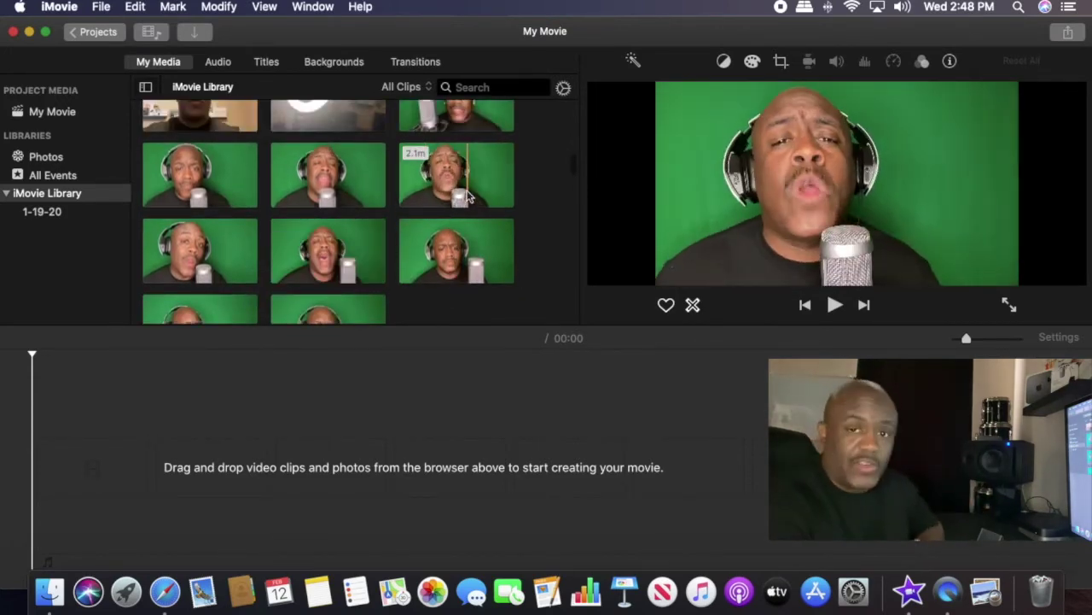
Step: Add the 2.1m green-screen singing clip to the timeline and drag its volume to silence
left_click_drag(467, 196, 100, 451)
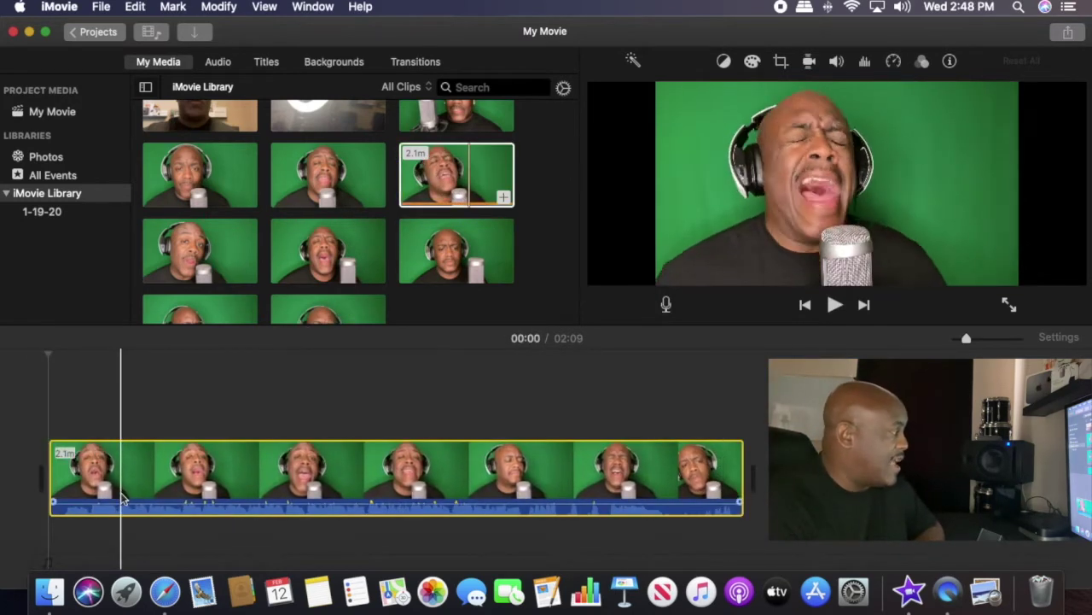
left_click_drag(122, 505, 122, 512)
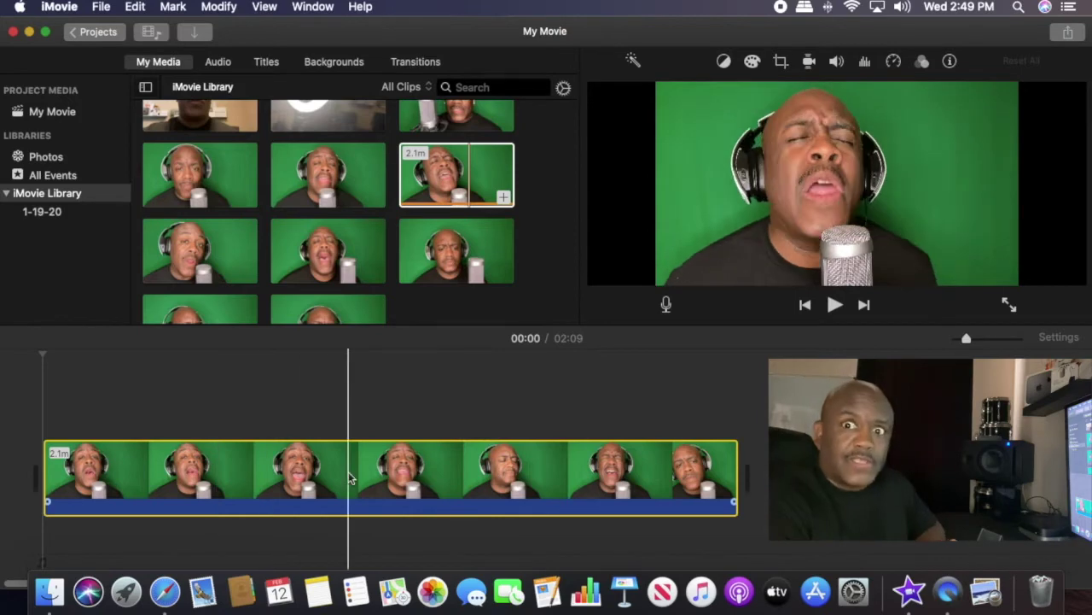
Step: In Backgrounds, scroll to the solid colours and insert Black at the movie's start
left_click(338, 67)
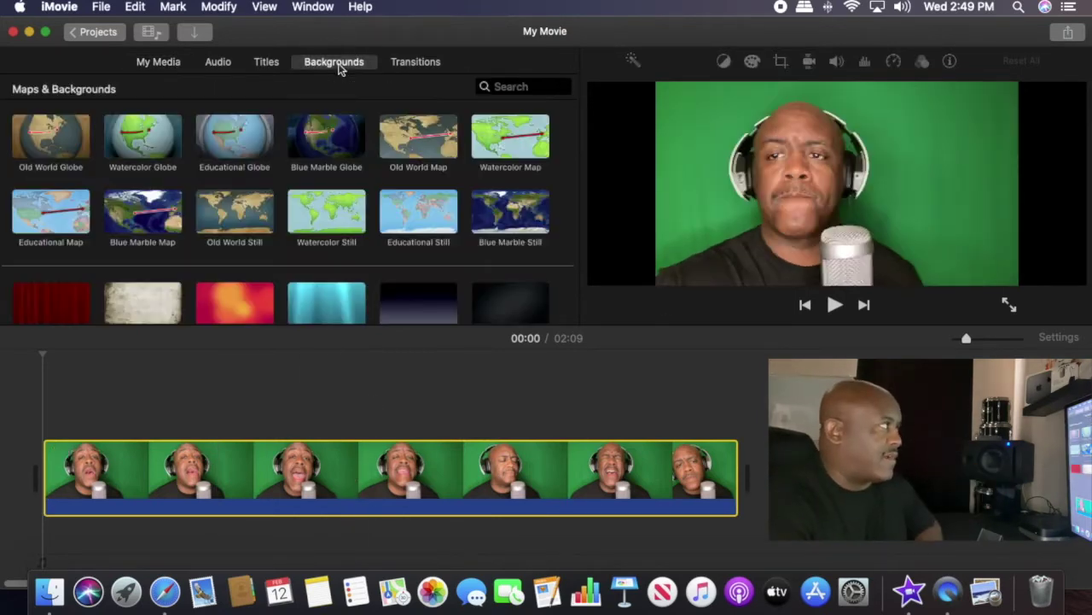
scroll(413, 290, "down", 2)
scroll(418, 281, "down", 2)
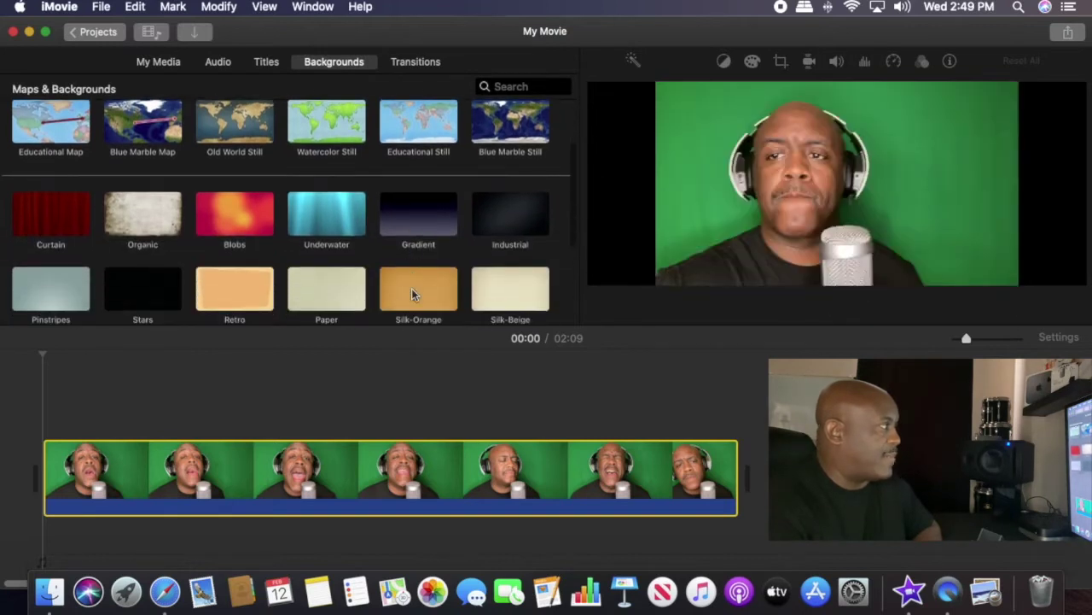
scroll(423, 275, "down", 2)
scroll(422, 276, "down", 2)
scroll(421, 276, "down", 1)
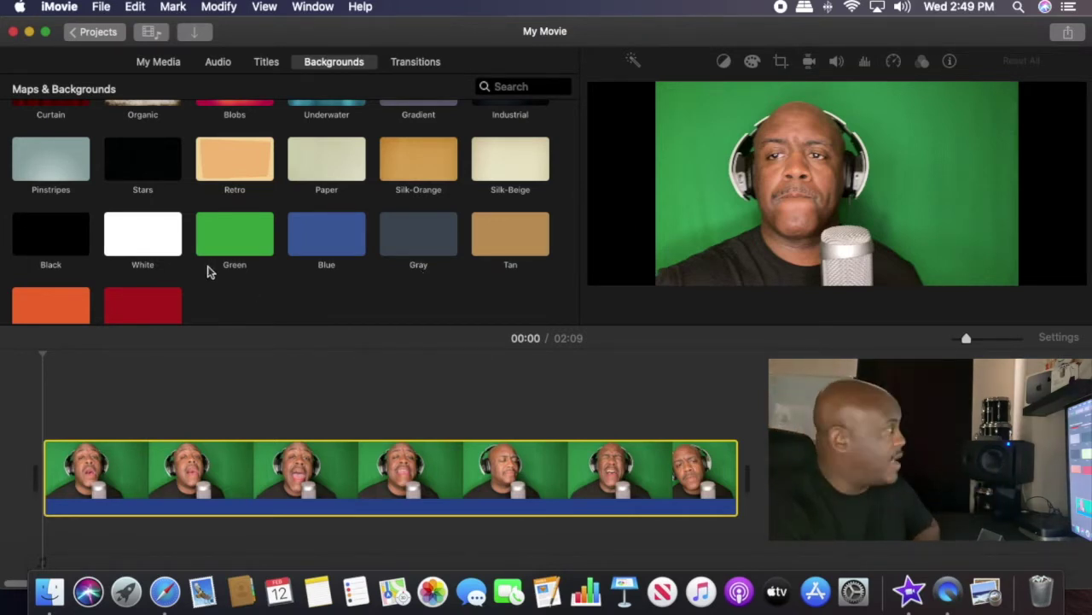
left_click_drag(54, 239, 13, 446)
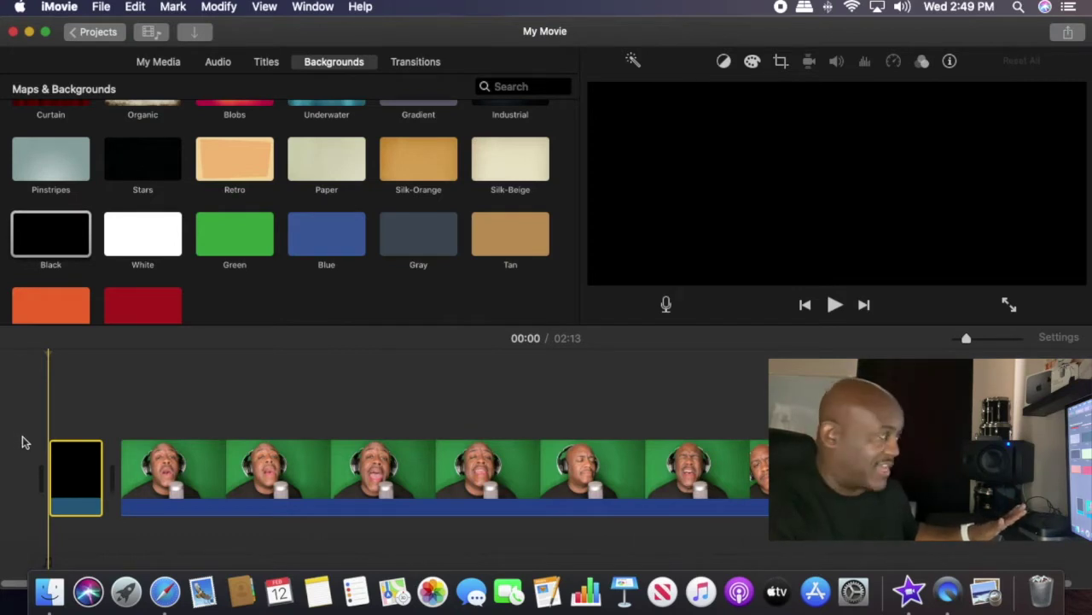
Step: Stretch the black background clip to about 1.3 minutes
left_click_drag(96, 466, 505, 461)
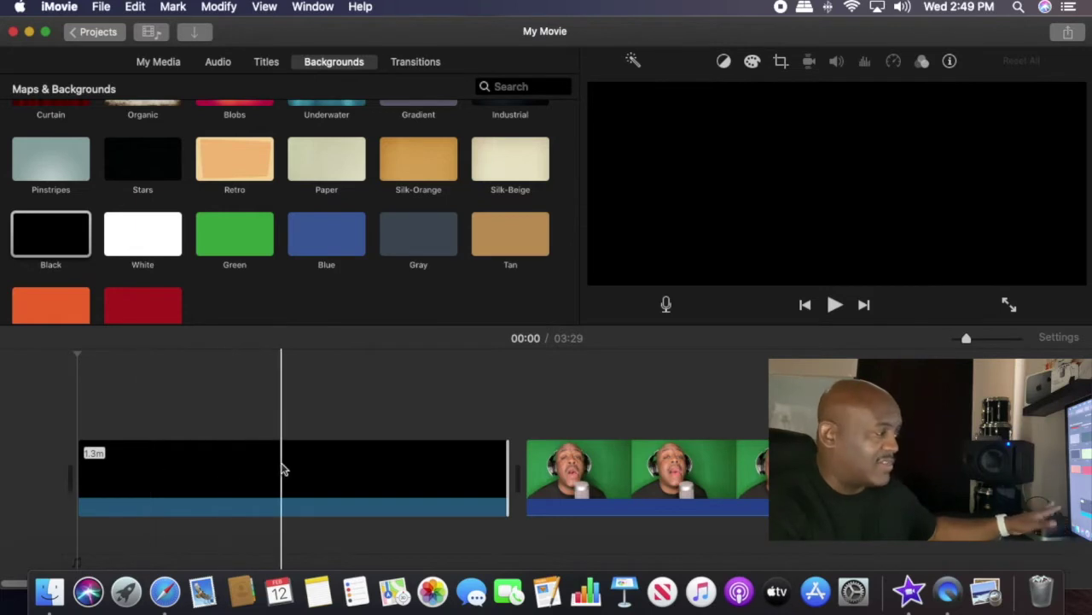
Step: Lift the green-screen clip above the black background at the start and extend black to match
left_click_drag(533, 469, 361, 380)
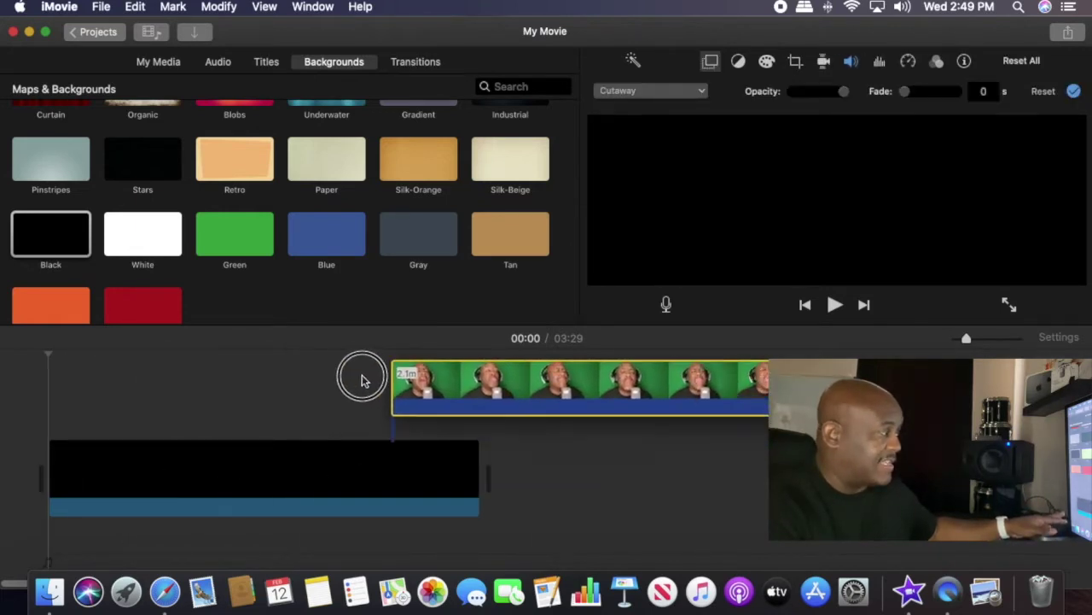
mouse_move(361, 381)
left_mouse_down()
mouse_move(79, 401)
mouse_move(579, 472)
mouse_move(580, 433)
mouse_move(500, 378)
mouse_move(108, 386)
left_mouse_up()
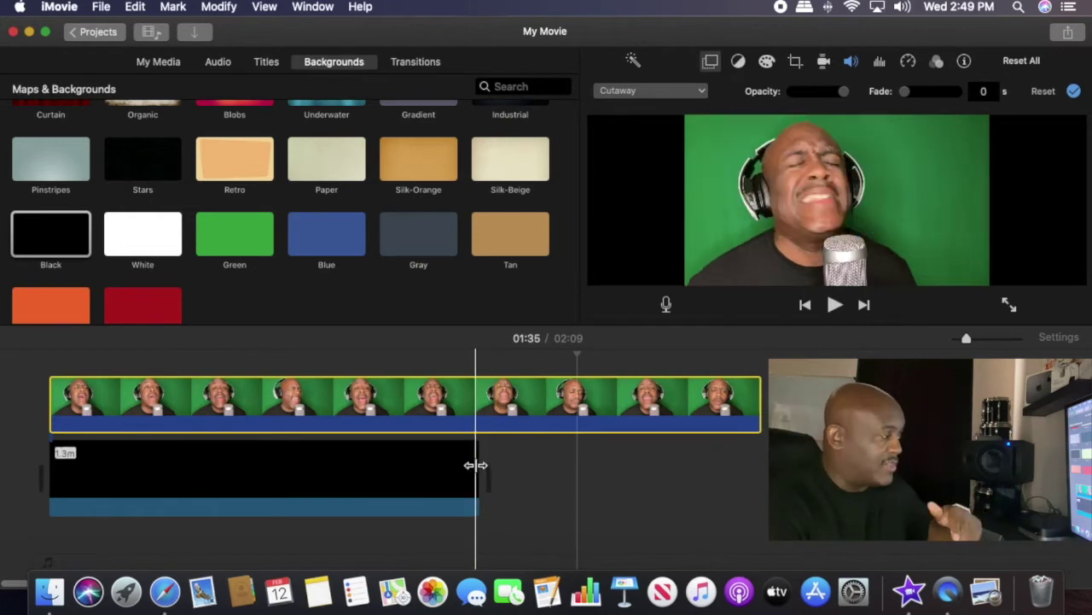
left_click_drag(478, 463, 739, 461)
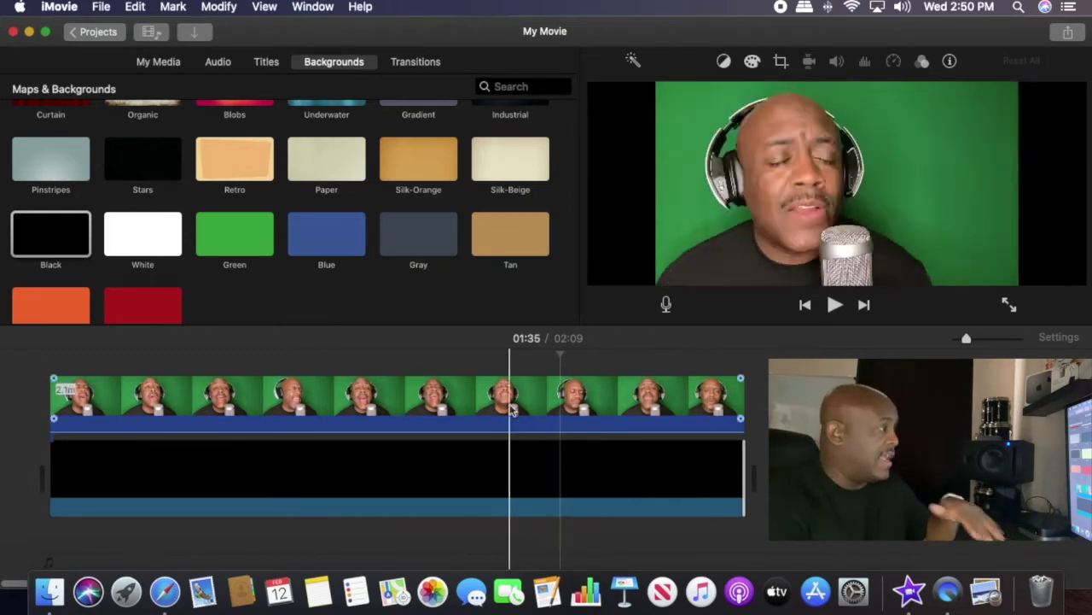
Step: Select the green-screen overlay clip and bring up its overlay style list
left_click(179, 418)
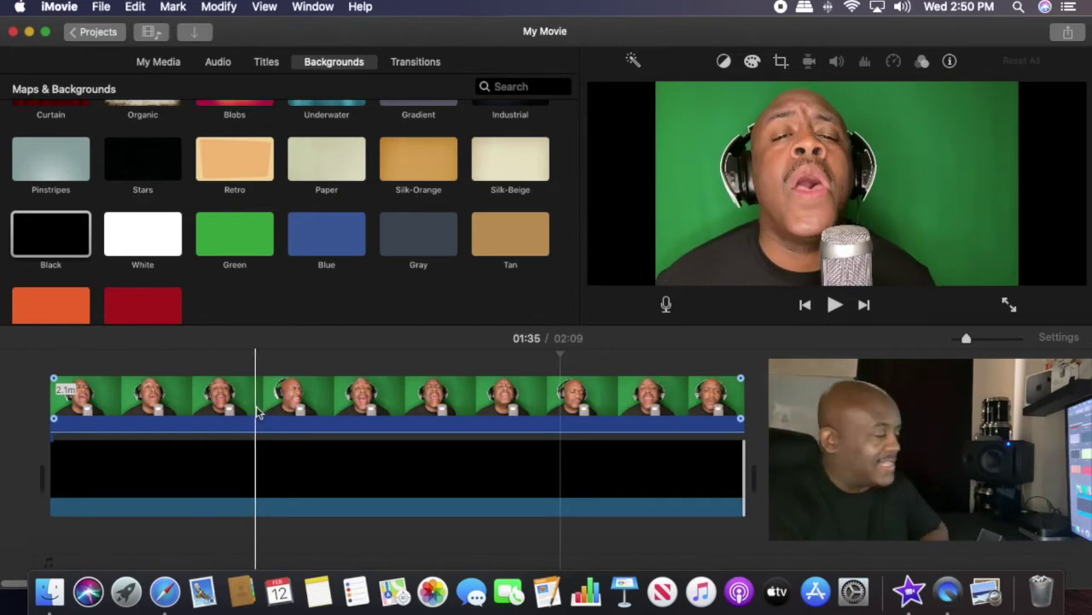
left_click(258, 413)
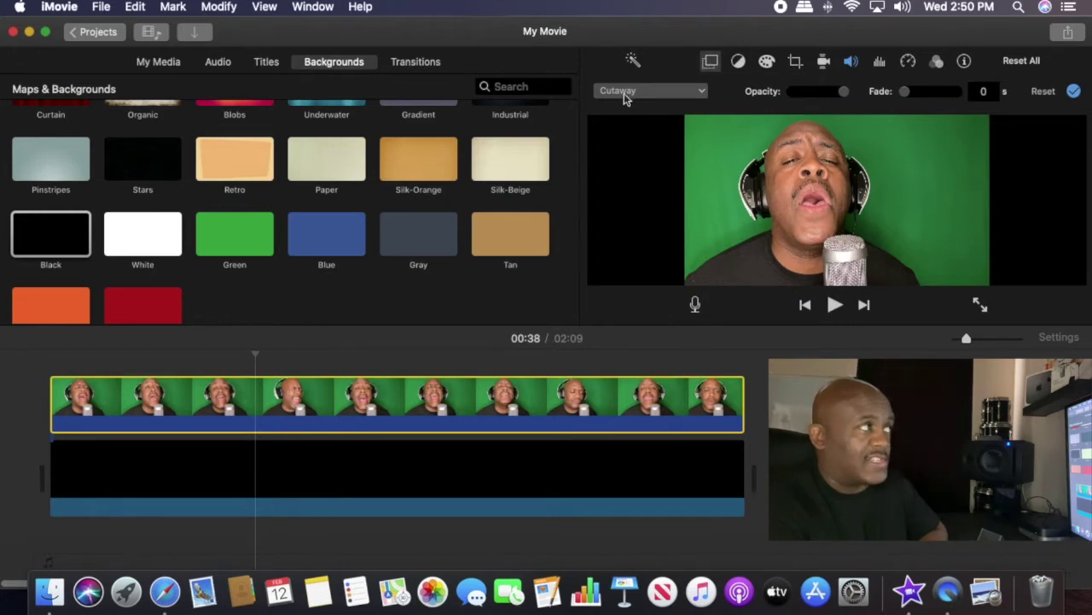
left_click(703, 92)
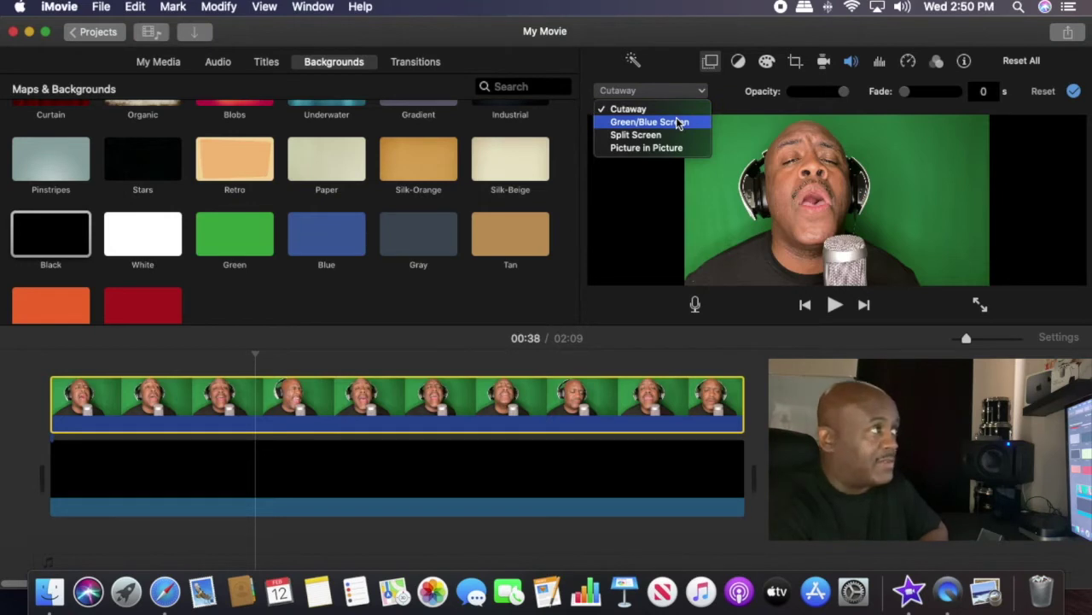
Step: Apply Green/Blue Screen with the eraser clean-up, then preview playback from the beginning
left_click(678, 122)
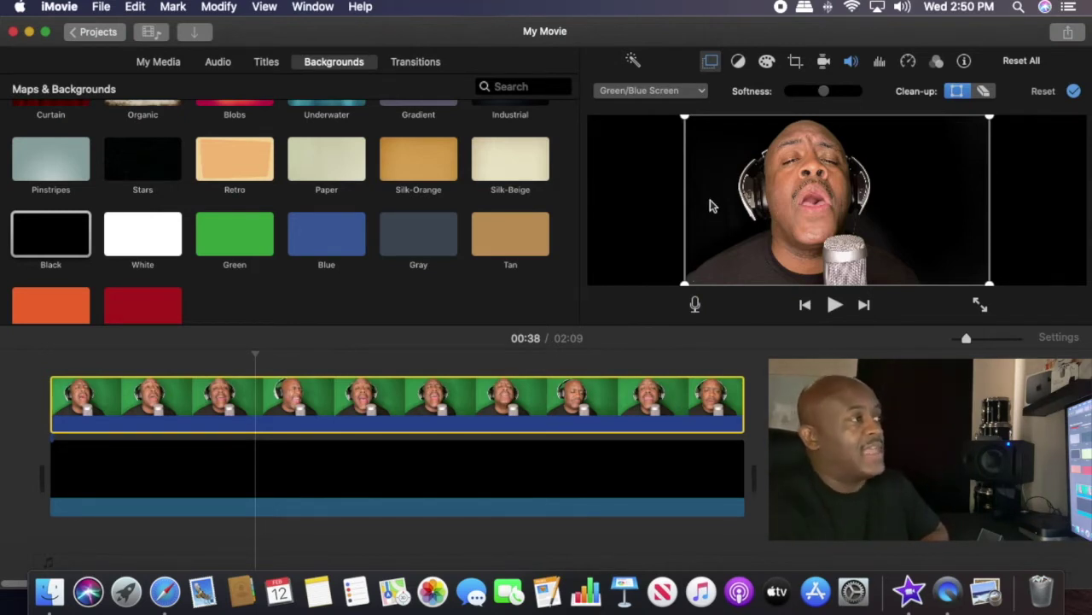
left_click(987, 91)
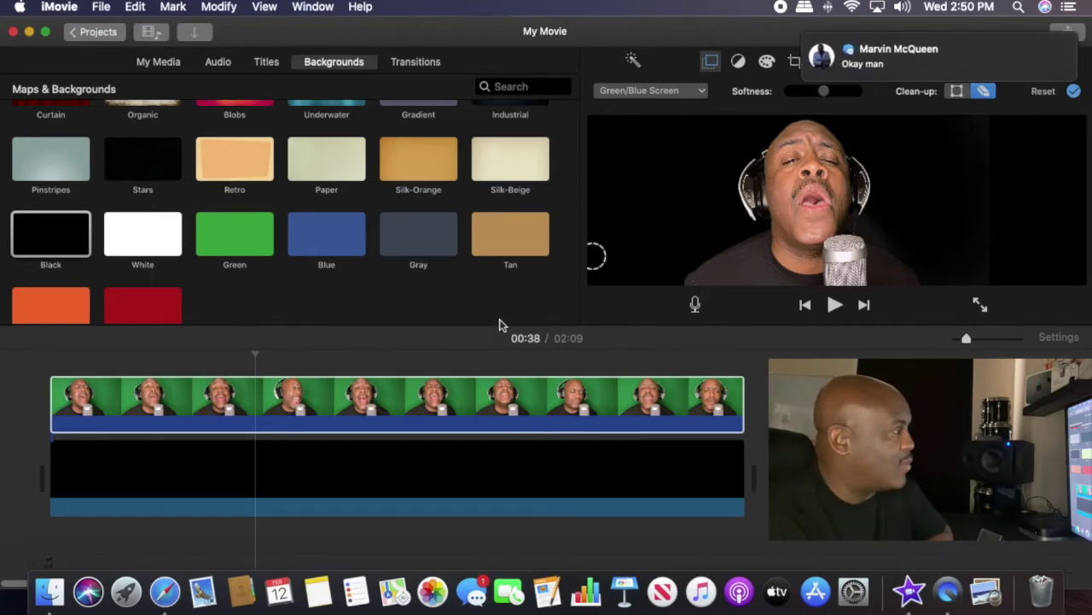
left_click(346, 358)
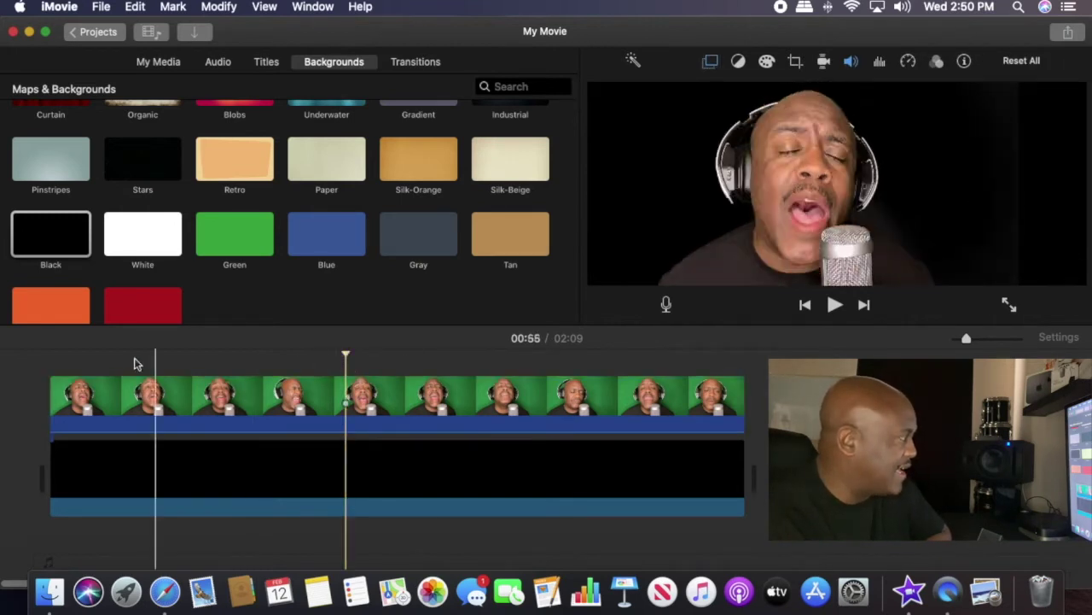
left_click(49, 359)
key("space")
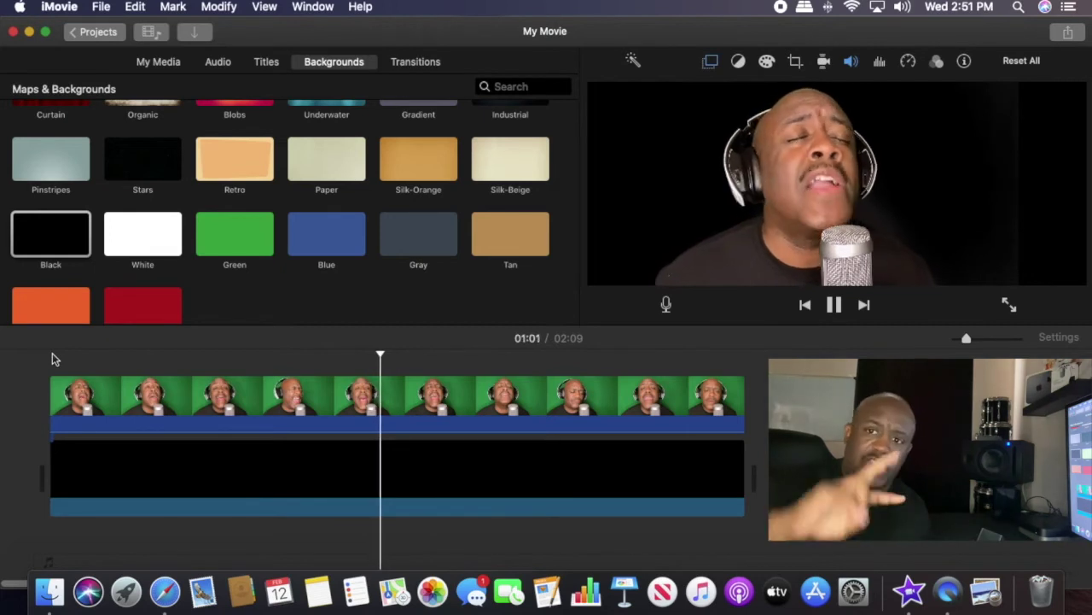
left_click(235, 401)
left_click(244, 476)
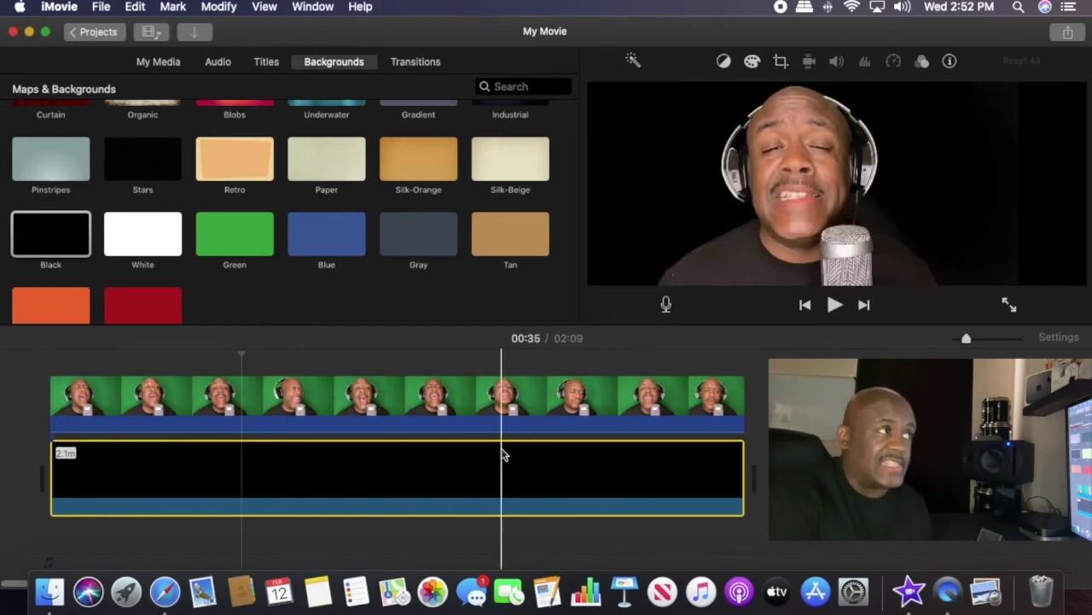
left_click(1066, 36)
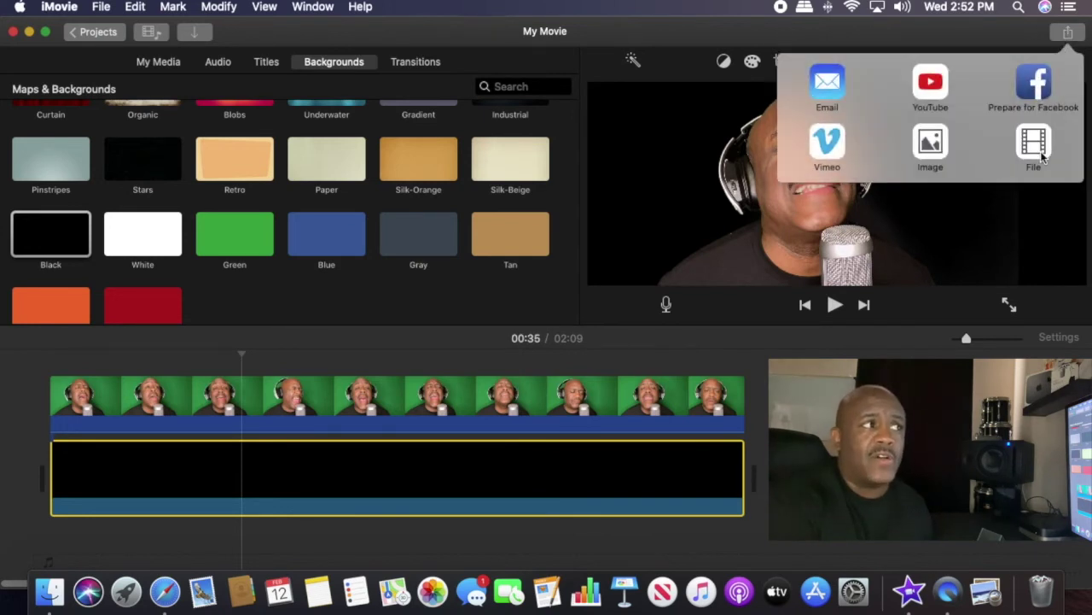